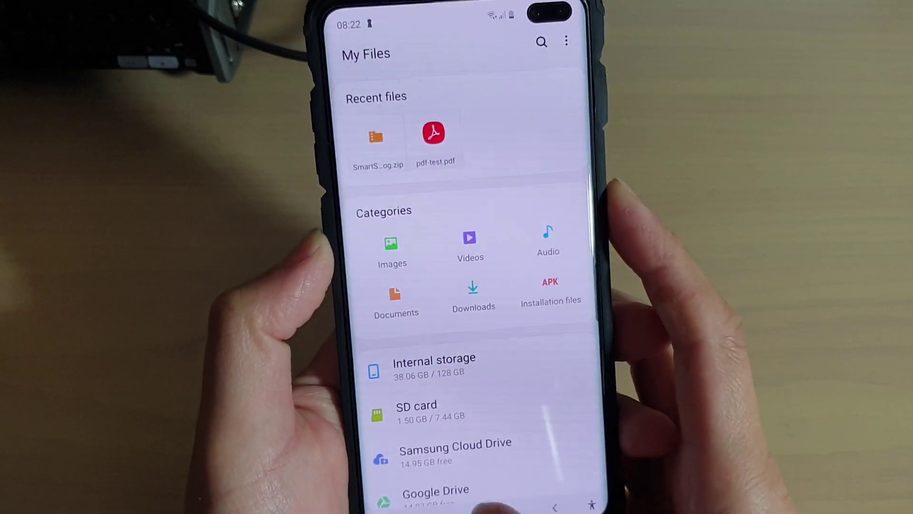
- Relaunch My Files from the Samsung apps folder in the app list
{"action": "left_click", "coordinate": [488, 508]}
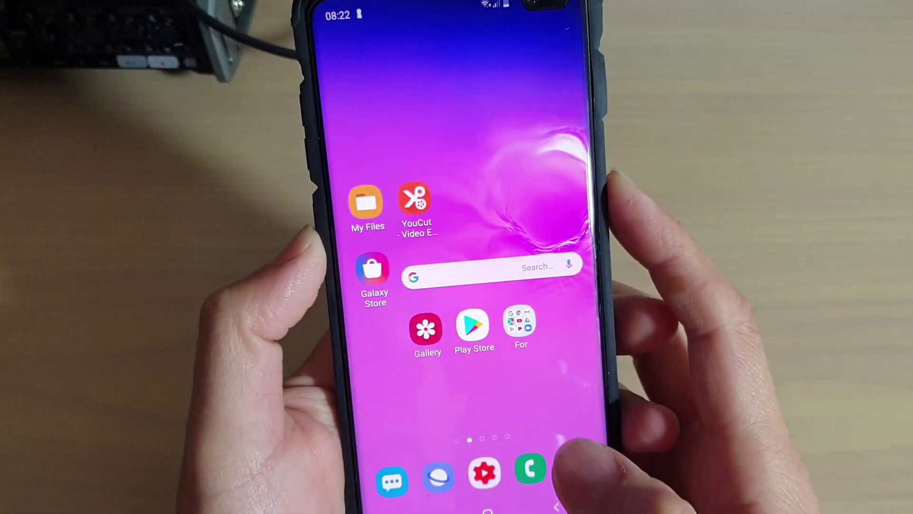
{"action": "left_click_drag", "start_coordinate": [591, 428], "coordinate": [591, 250]}
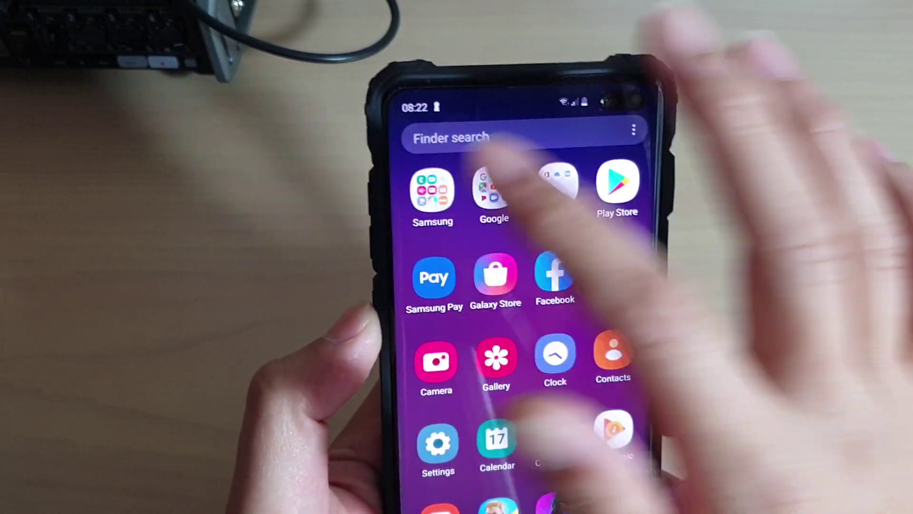
{"action": "left_click", "coordinate": [415, 185]}
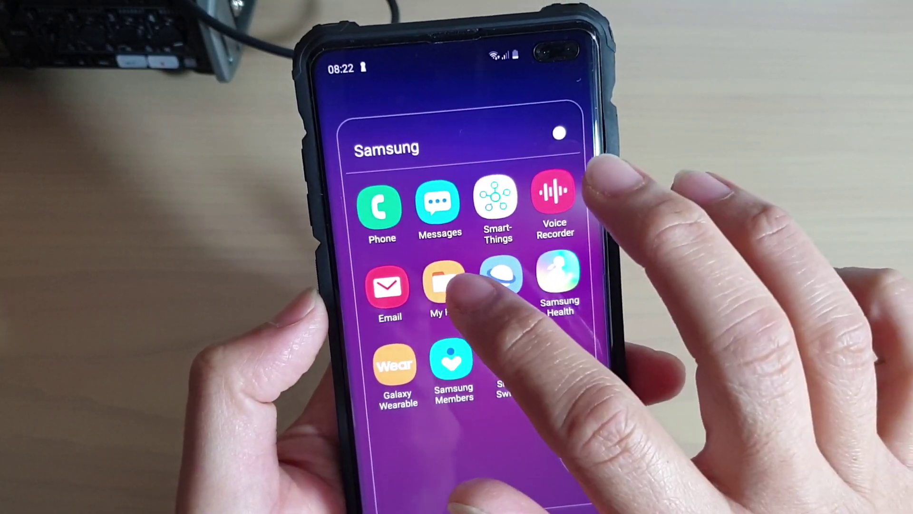
{"action": "left_click", "coordinate": [439, 280]}
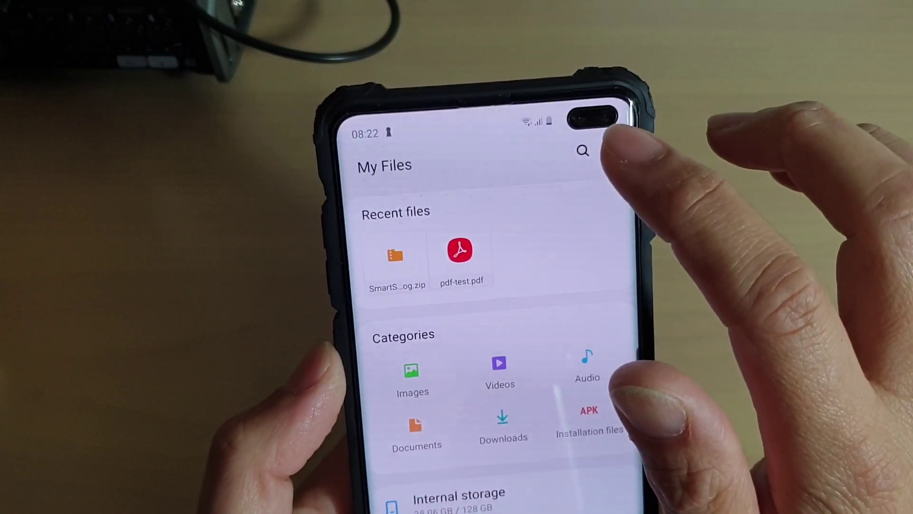
- Run a file search in My Files and view the full results
{"action": "left_click", "coordinate": [582, 166]}
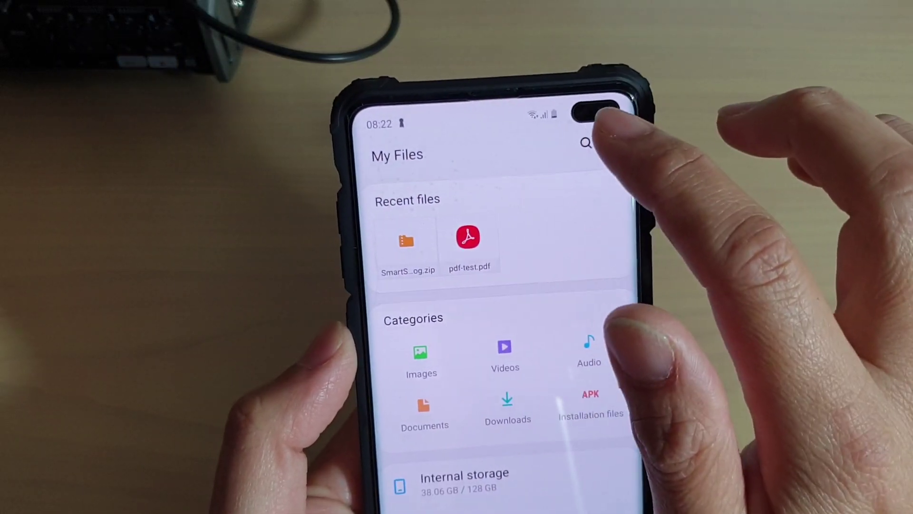
{"action": "left_click", "coordinate": [610, 139]}
{"action": "left_click", "coordinate": [542, 214]}
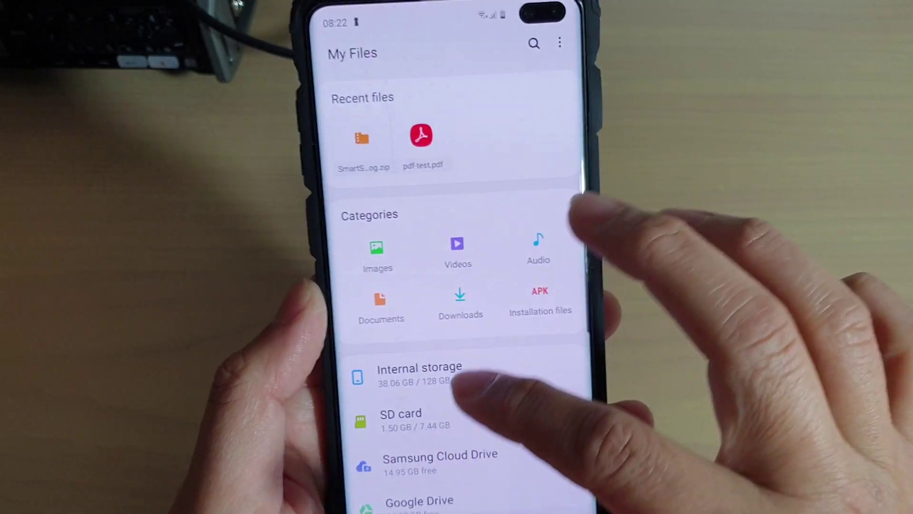
{"action": "scroll", "coordinate": [464, 286], "scroll_direction": "down", "scroll_amount": 3}
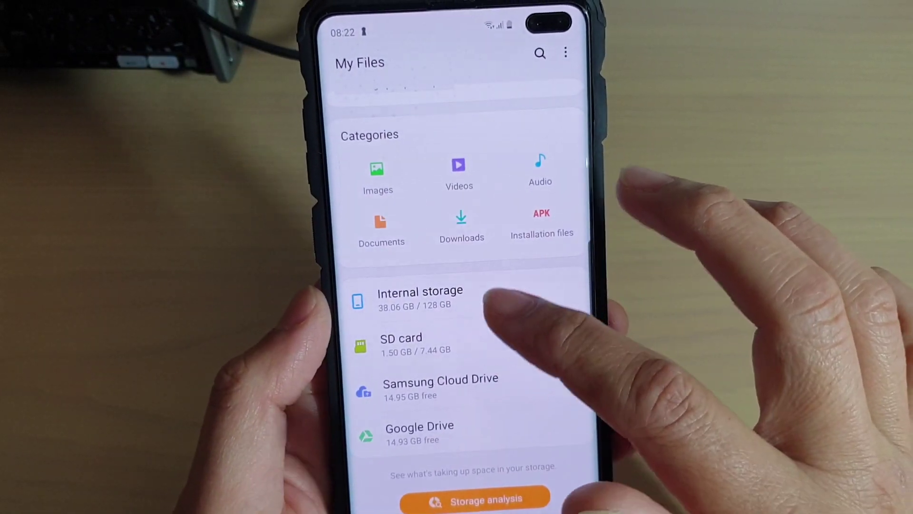
{"action": "scroll", "coordinate": [464, 321], "scroll_direction": "up", "scroll_amount": 2}
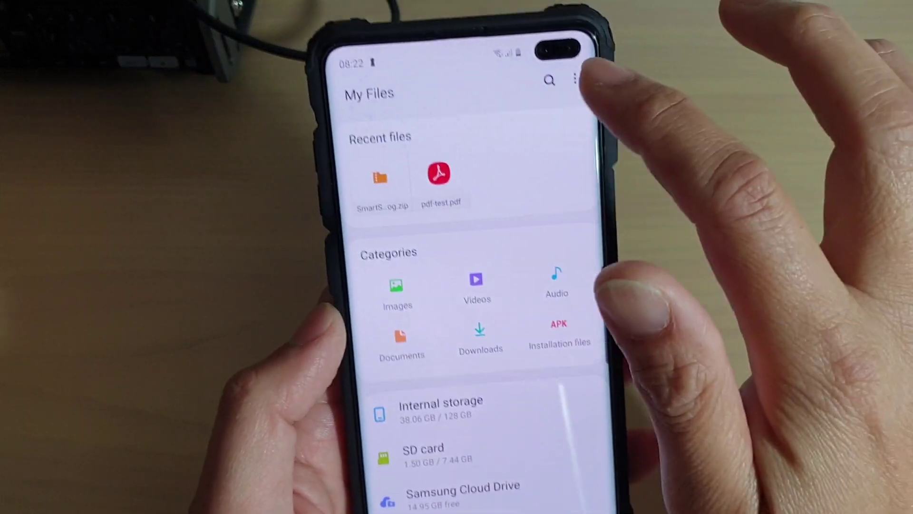
{"action": "left_click", "coordinate": [550, 81]}
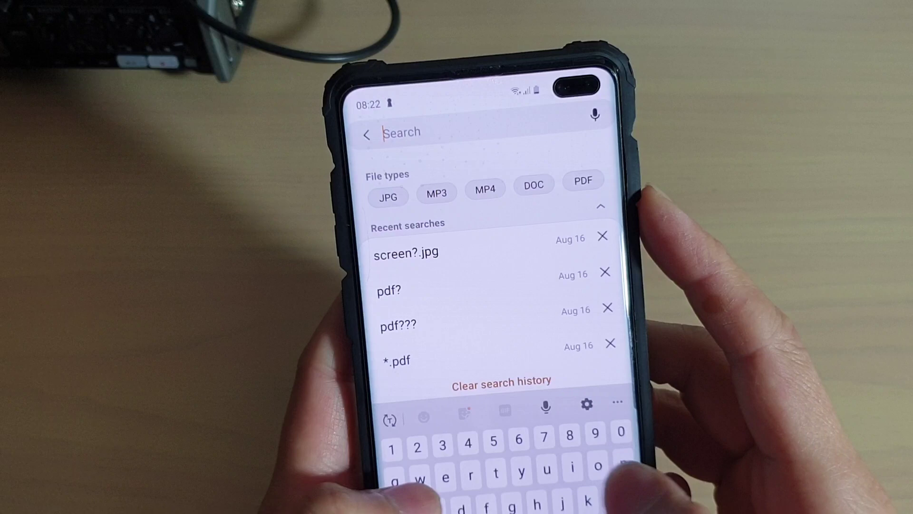
{"action": "type", "text": "test"}
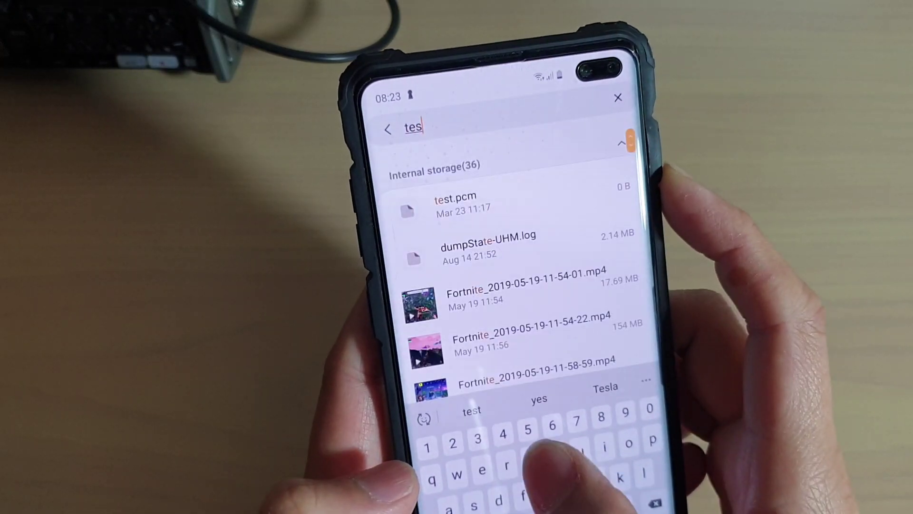
{"action": "key", "text": "Return"}
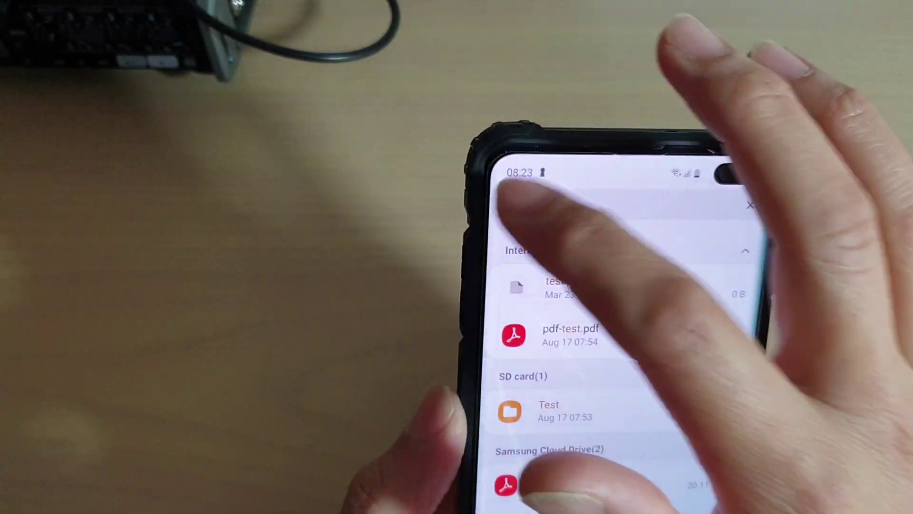
- Go from the My Files home screen to internal storage's Download folder
{"action": "left_click", "coordinate": [669, 160]}
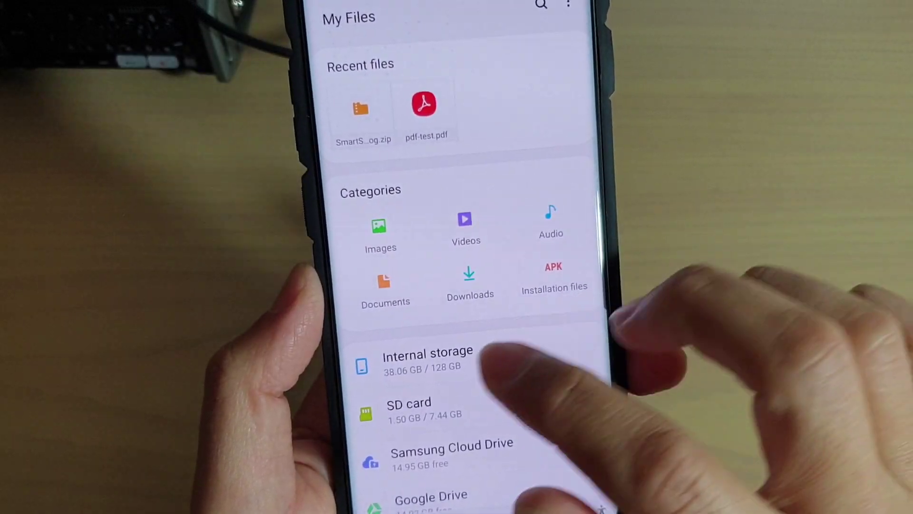
{"action": "left_click", "coordinate": [557, 357]}
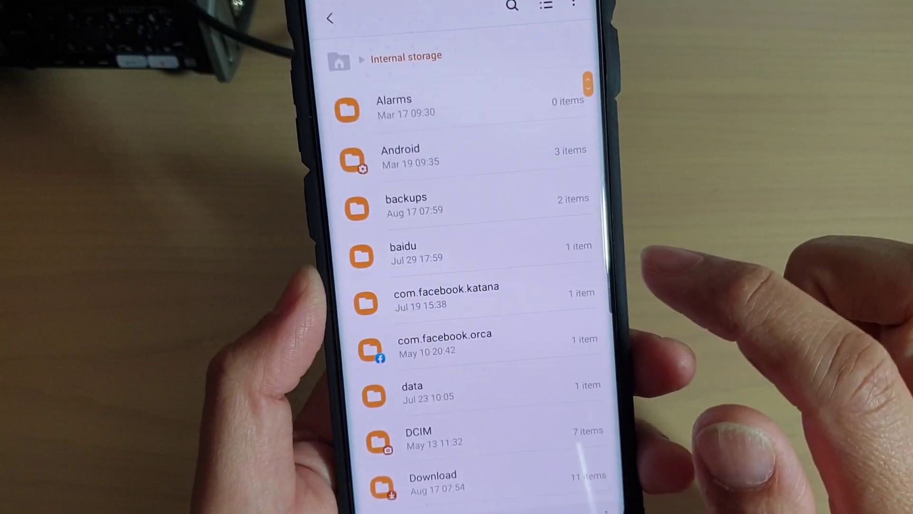
{"action": "scroll", "coordinate": [522, 342], "scroll_direction": "down", "scroll_amount": 2}
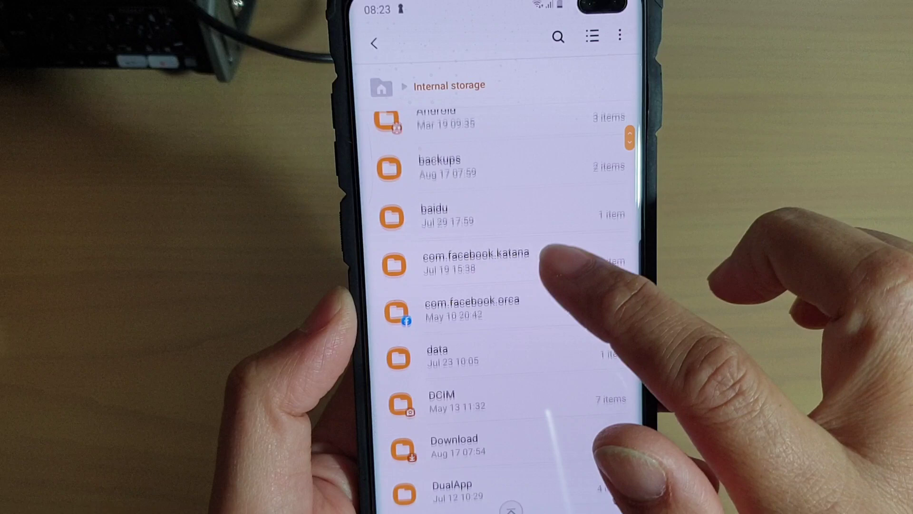
{"action": "scroll", "coordinate": [549, 396], "scroll_direction": "down", "scroll_amount": 2}
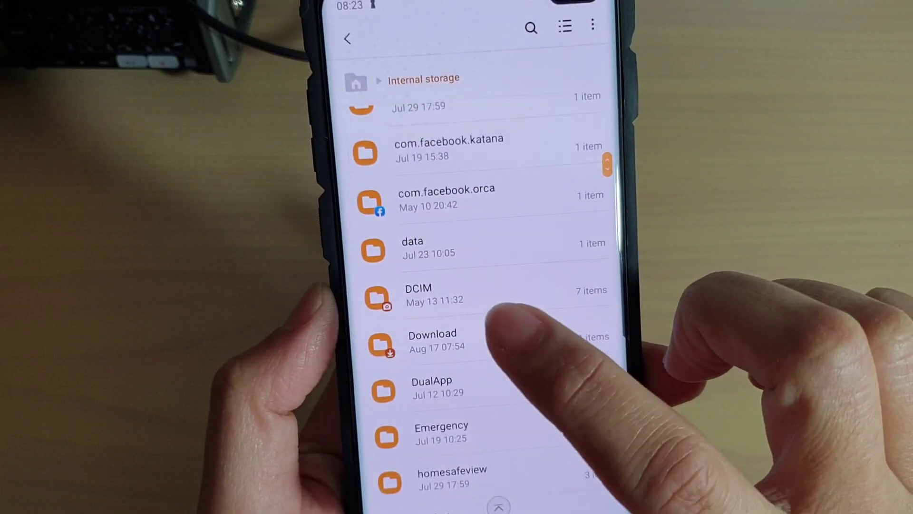
{"action": "left_click", "coordinate": [430, 339]}
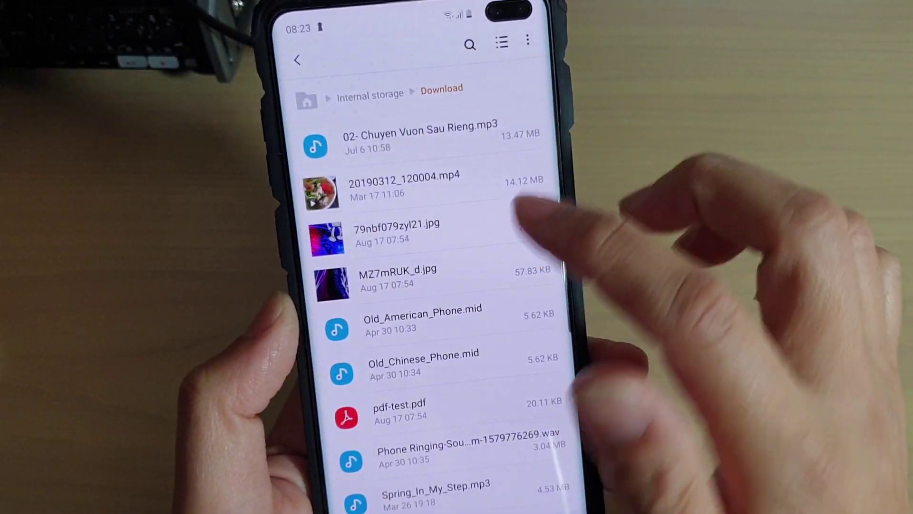
{"action": "scroll", "coordinate": [442, 286], "scroll_direction": "down", "scroll_amount": 2}
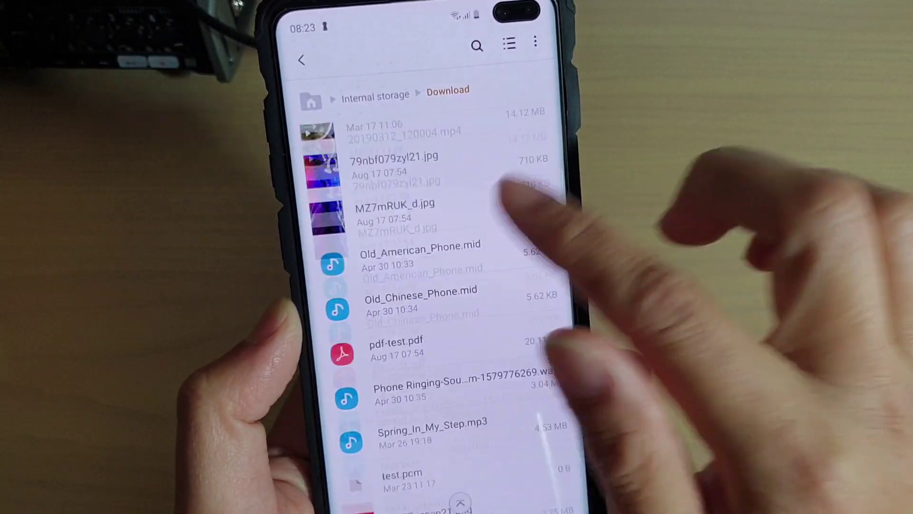
{"action": "scroll", "coordinate": [436, 300], "scroll_direction": "up", "scroll_amount": 3}
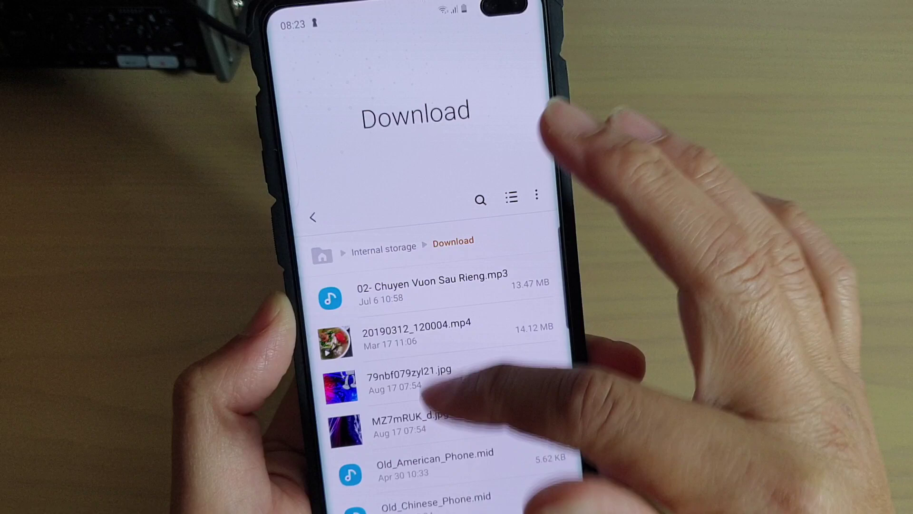
{"action": "scroll", "coordinate": [428, 294], "scroll_direction": "down", "scroll_amount": 3}
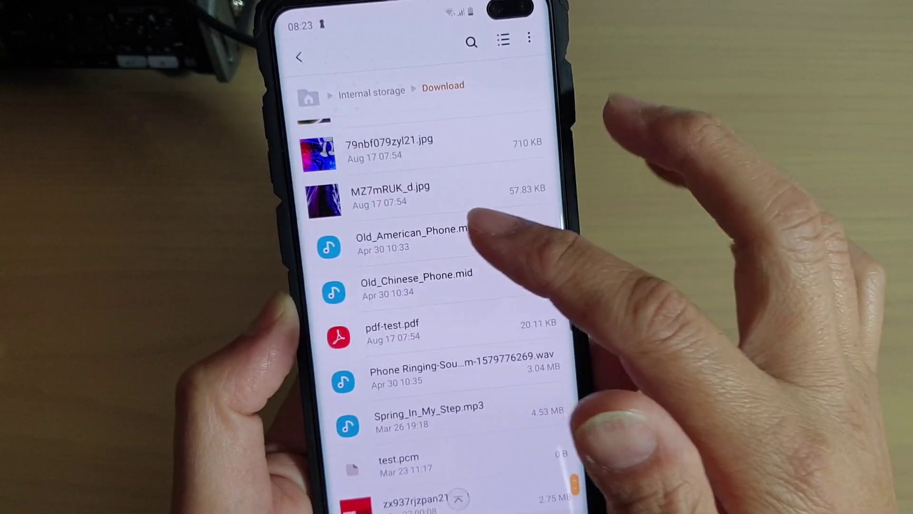
{"action": "scroll", "coordinate": [464, 300], "scroll_direction": "up", "scroll_amount": 2}
{"action": "scroll", "coordinate": [428, 285], "scroll_direction": "up", "scroll_amount": 2}
{"action": "scroll", "coordinate": [428, 285], "scroll_direction": "down", "scroll_amount": 2}
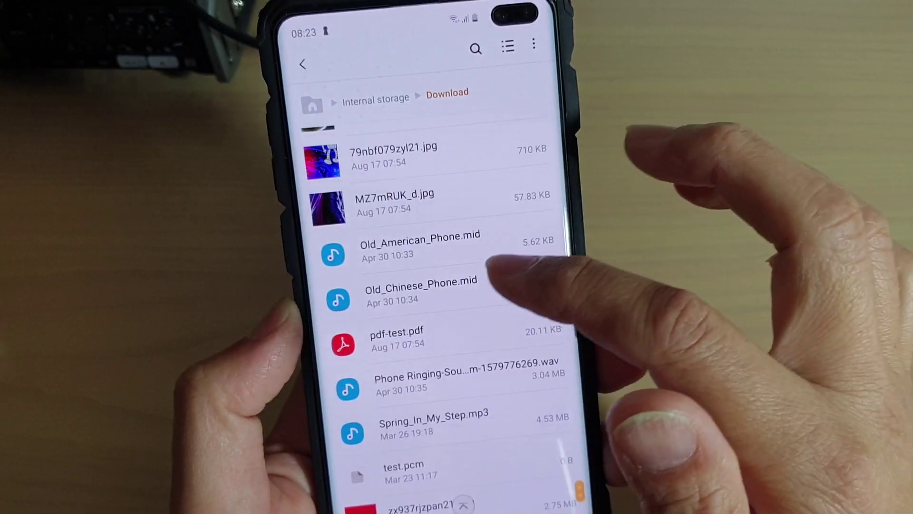
{"action": "scroll", "coordinate": [435, 300], "scroll_direction": "up", "scroll_amount": 5}
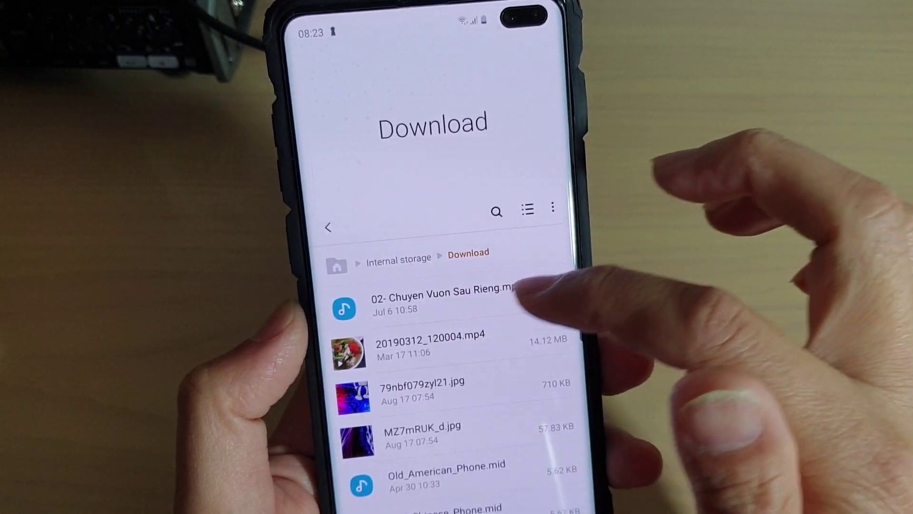
{"action": "scroll", "coordinate": [443, 357], "scroll_direction": "down", "scroll_amount": 3}
{"action": "scroll", "coordinate": [442, 358], "scroll_direction": "up", "scroll_amount": 3}
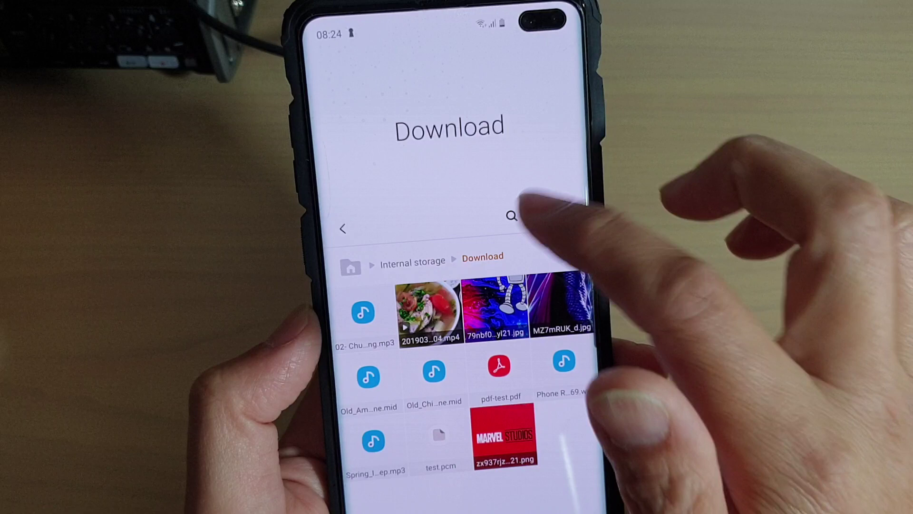
- Change the Download folder's file view mode using the toolbar view icon
{"action": "left_click", "coordinate": [541, 214]}
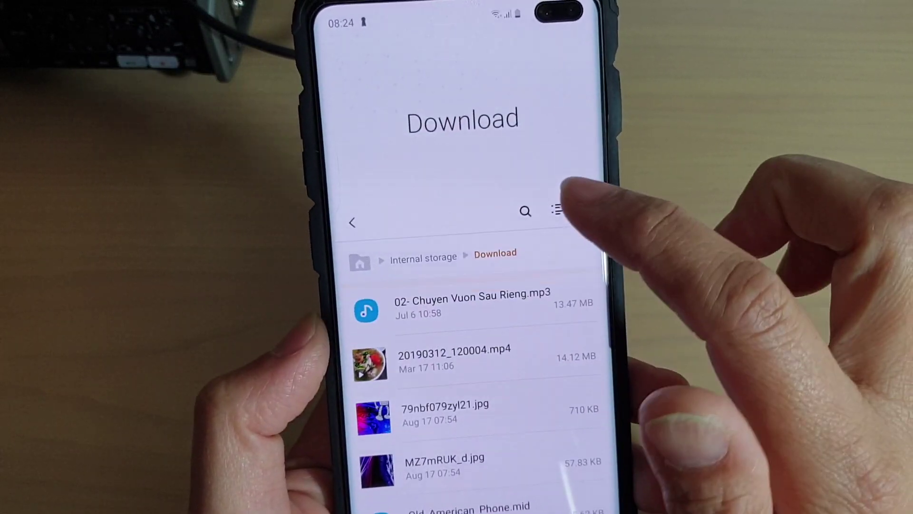
{"action": "left_click", "coordinate": [541, 197]}
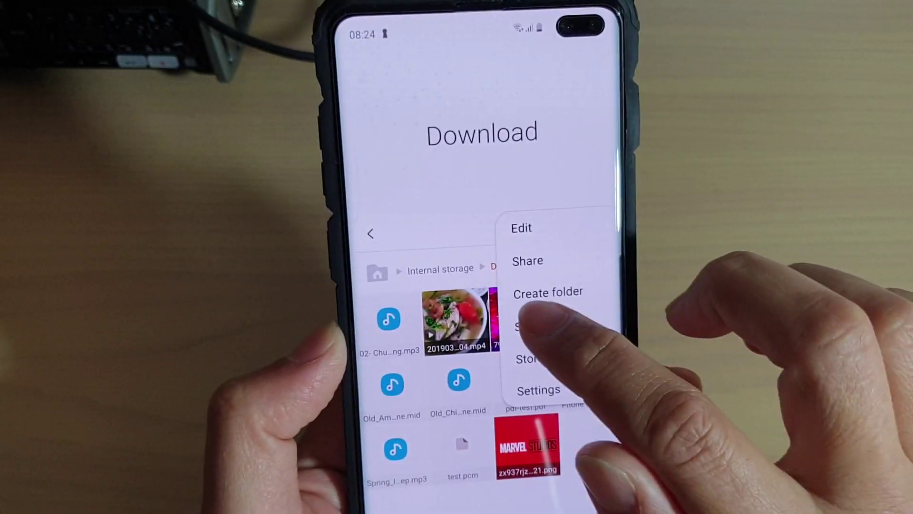
{"action": "left_click", "coordinate": [521, 338]}
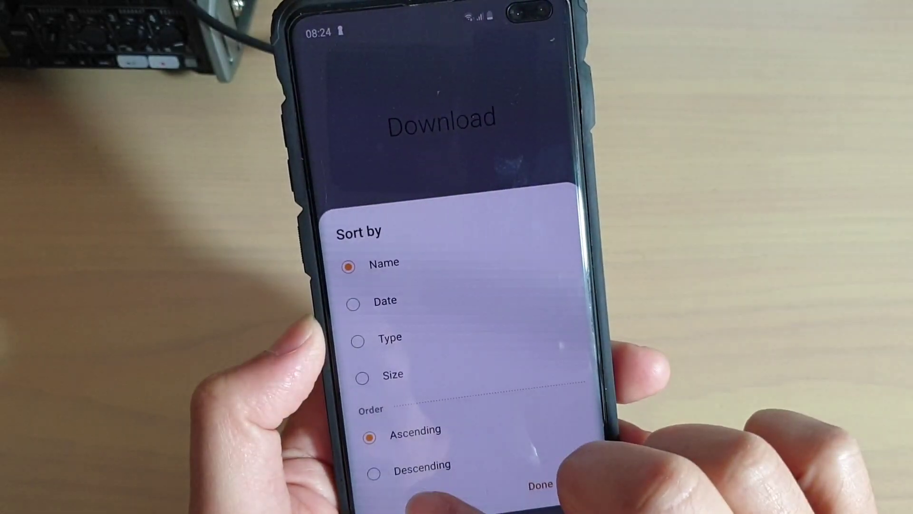
- Sort Download files by name ascending, show them as a detailed list, and search
{"action": "left_click", "coordinate": [542, 489]}
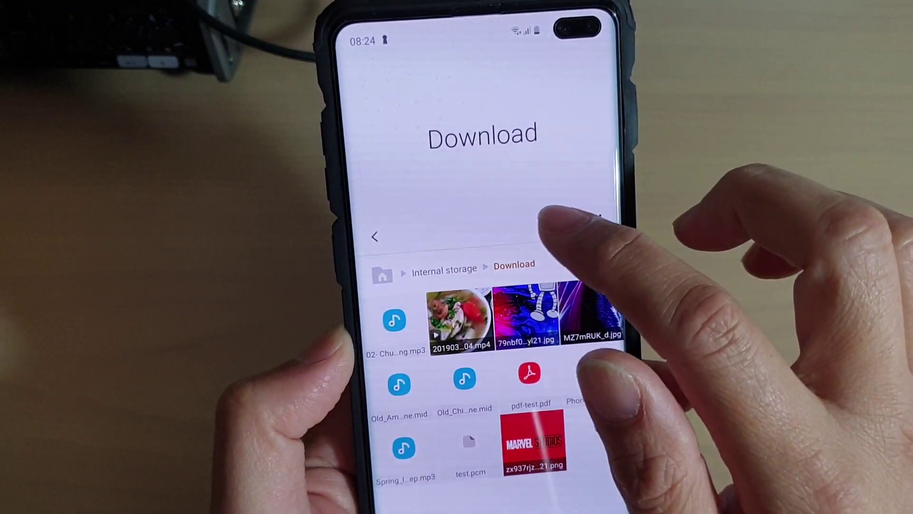
{"action": "left_click", "coordinate": [563, 214]}
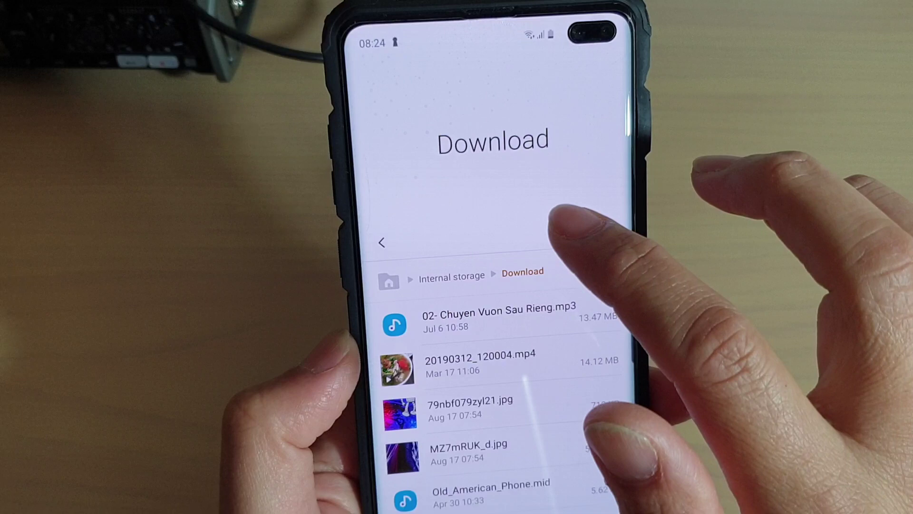
{"action": "left_click", "coordinate": [555, 218]}
{"action": "type", "text": "t"}
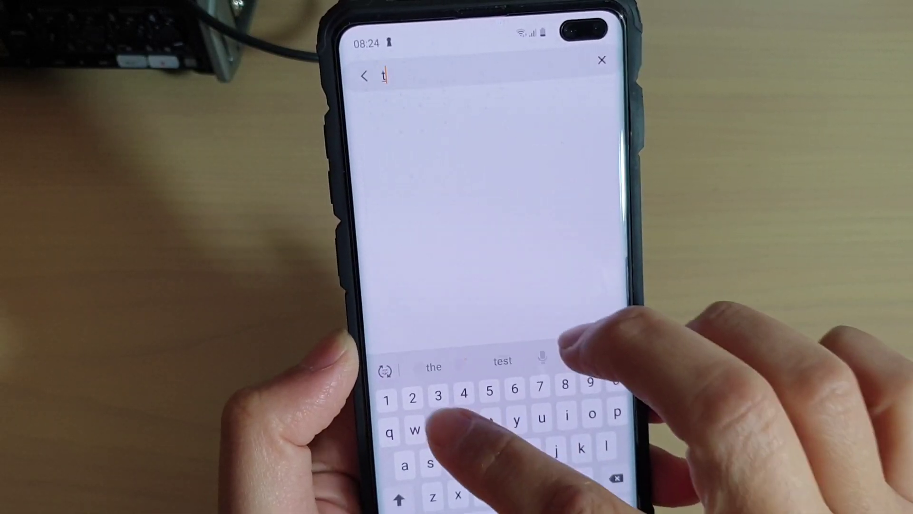
{"action": "type", "text": "est"}
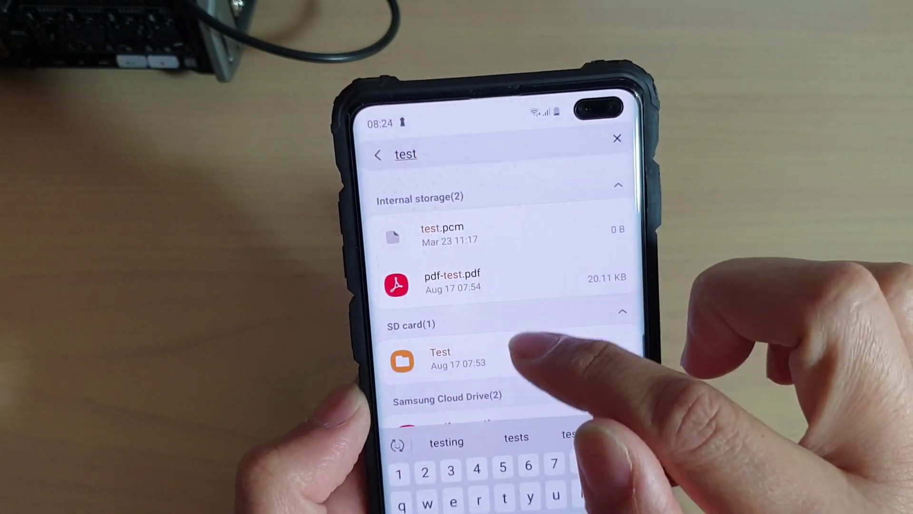
{"action": "left_click", "coordinate": [532, 251]}
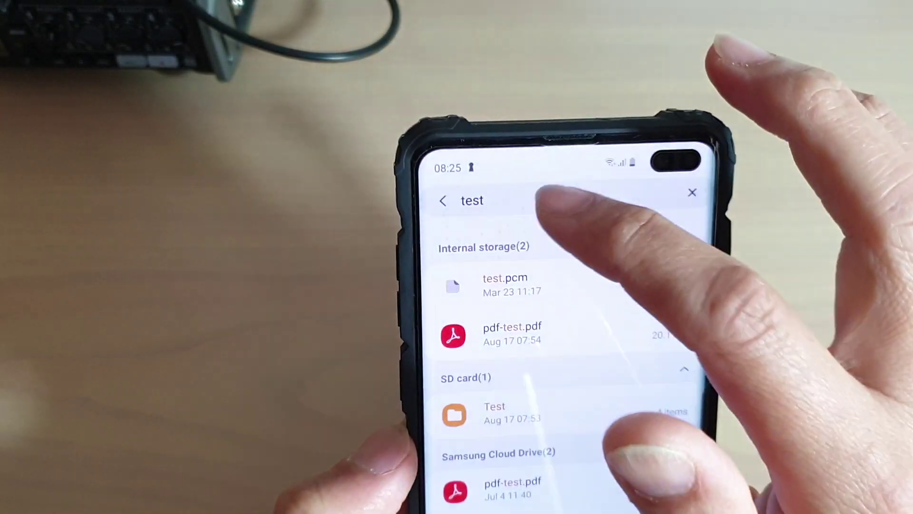
- Clear the search text, return to the Download folder, and leave My Files
{"action": "left_click", "coordinate": [500, 197]}
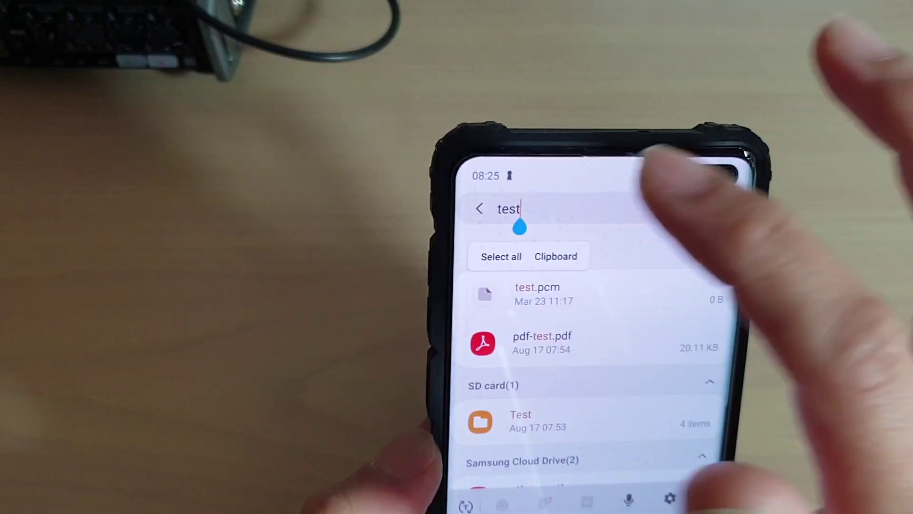
{"action": "left_click", "coordinate": [713, 208]}
{"action": "key", "text": "Escape"}
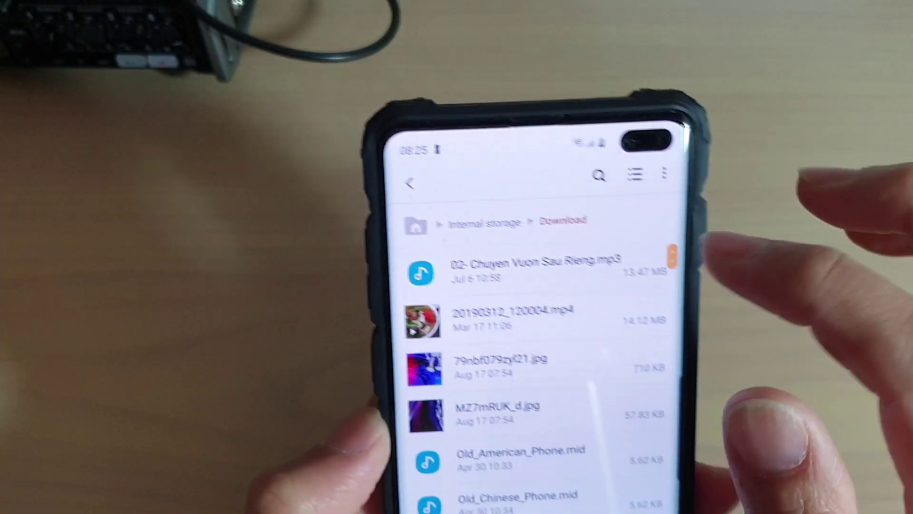
{"action": "scroll", "coordinate": [500, 342], "scroll_direction": "down", "scroll_amount": 2}
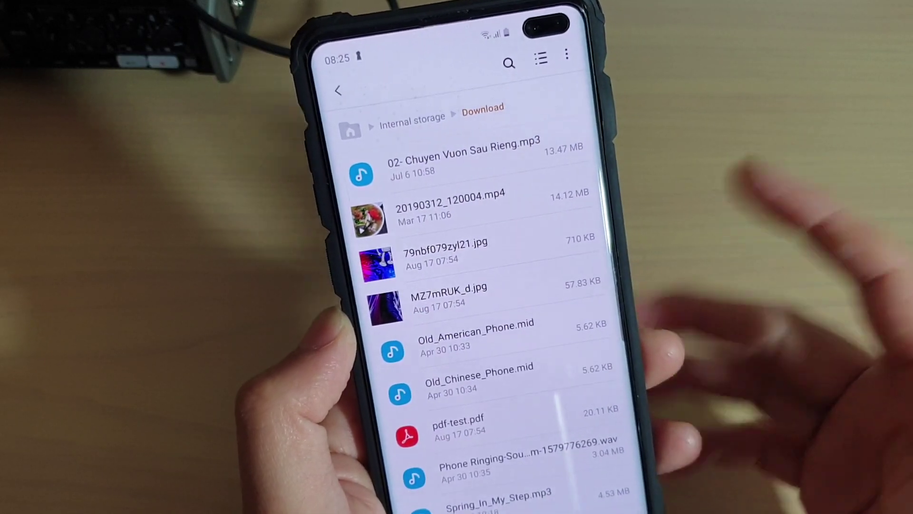
{"action": "key", "text": "Home"}
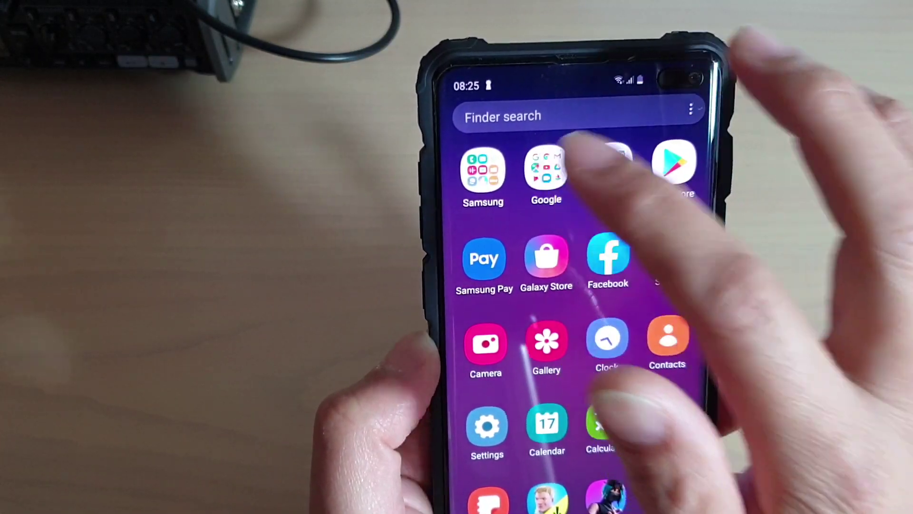
- Launch Play Movies & TV from the Google folder, view Gravity and The Creators, return home
{"action": "left_click", "coordinate": [547, 172]}
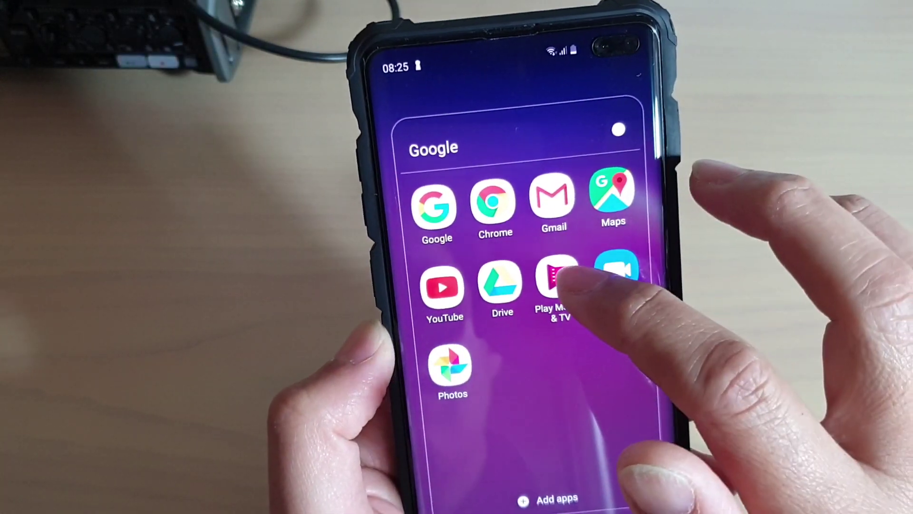
{"action": "left_click", "coordinate": [551, 275]}
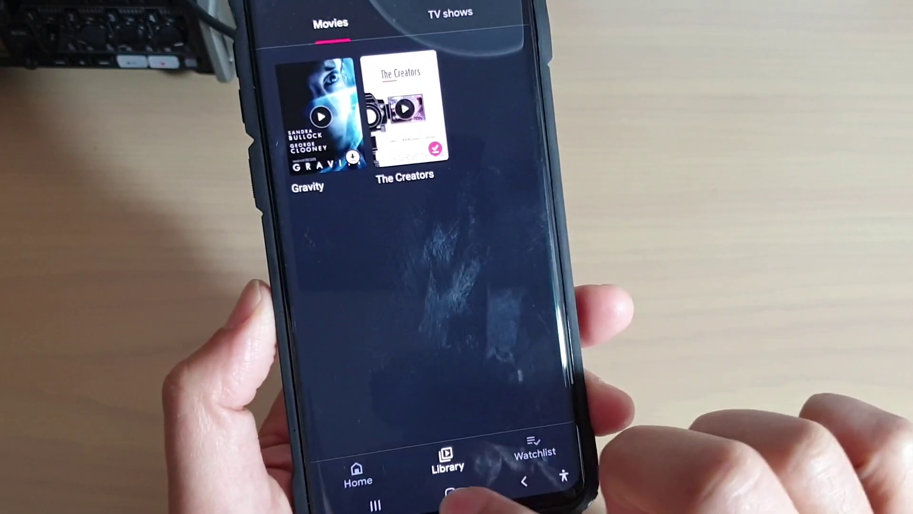
{"action": "left_click", "coordinate": [505, 457]}
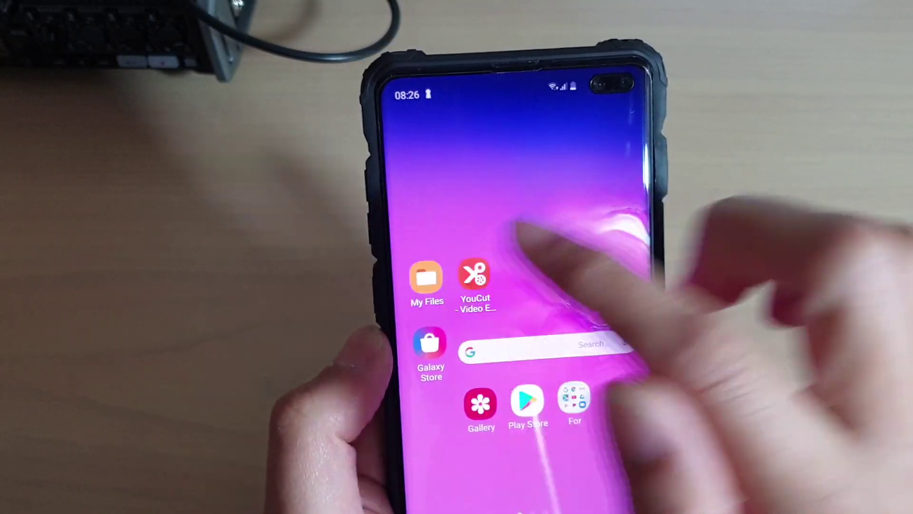
- Navigate My Files to Internal storage > Android > data > com.google.android.videos > files > Movies
{"action": "left_click", "coordinate": [426, 279]}
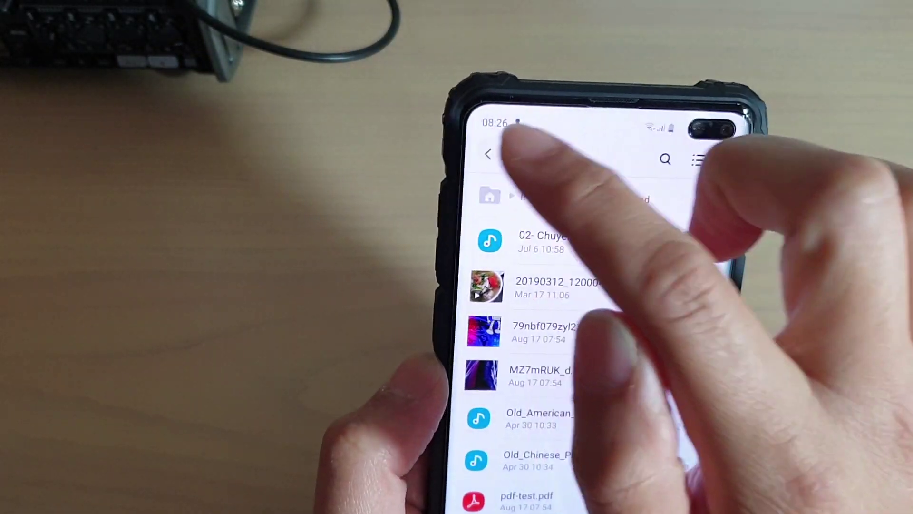
{"action": "left_click", "coordinate": [489, 154]}
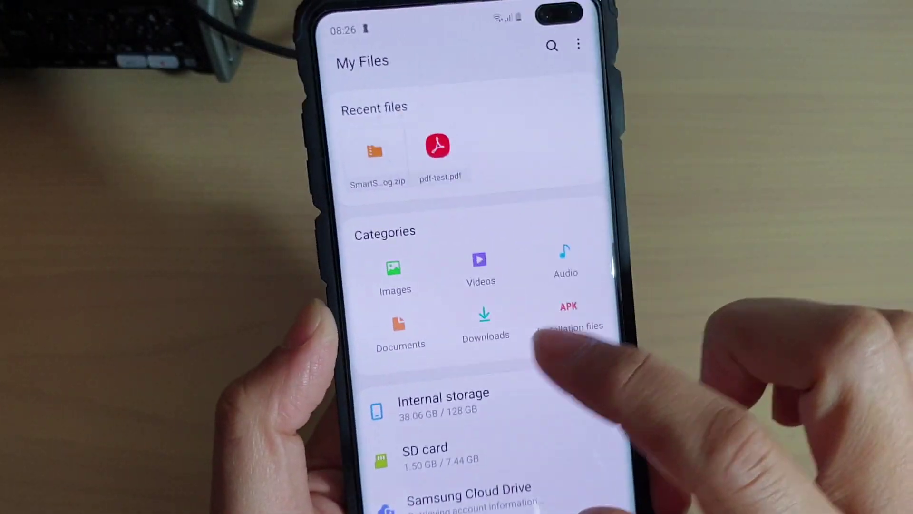
{"action": "left_click", "coordinate": [421, 393]}
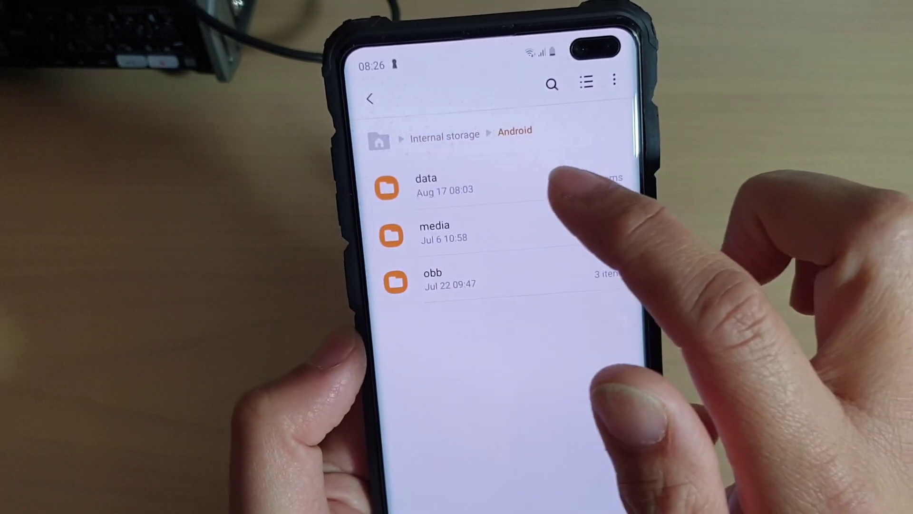
{"action": "left_click", "coordinate": [500, 189]}
{"action": "scroll", "coordinate": [485, 321], "scroll_direction": "down", "scroll_amount": 5}
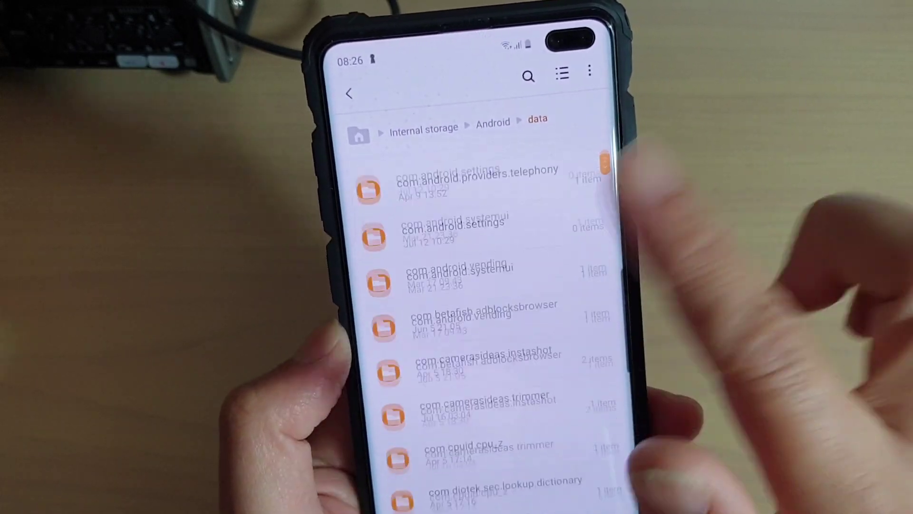
{"action": "scroll", "coordinate": [514, 303], "scroll_direction": "down", "scroll_amount": 1}
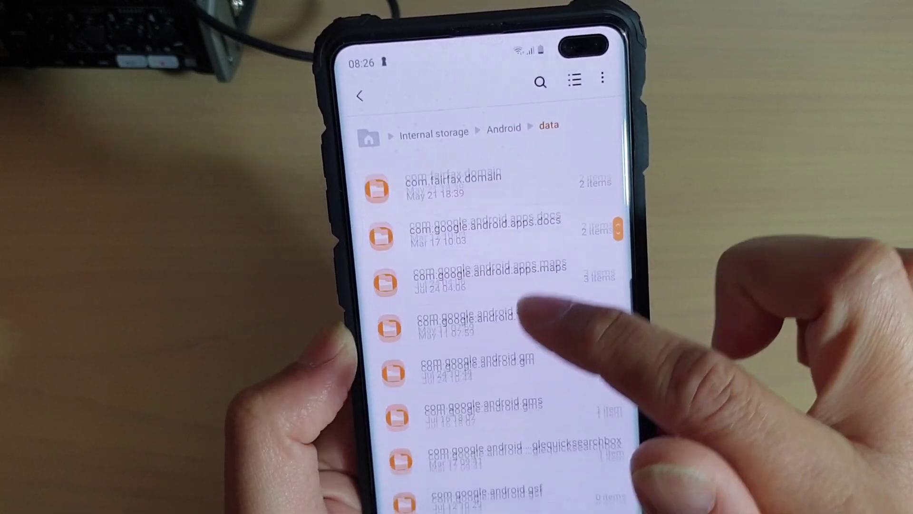
{"action": "scroll", "coordinate": [499, 321], "scroll_direction": "down", "scroll_amount": 2}
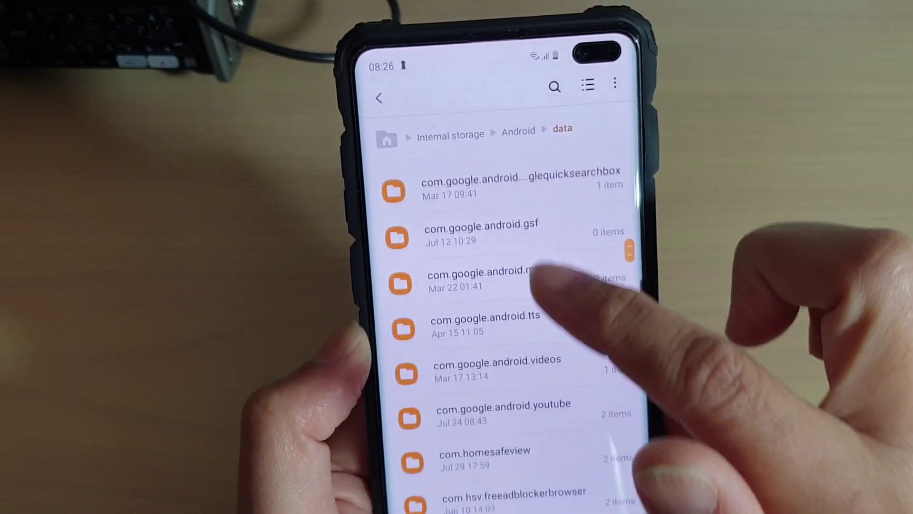
{"action": "left_click", "coordinate": [518, 361]}
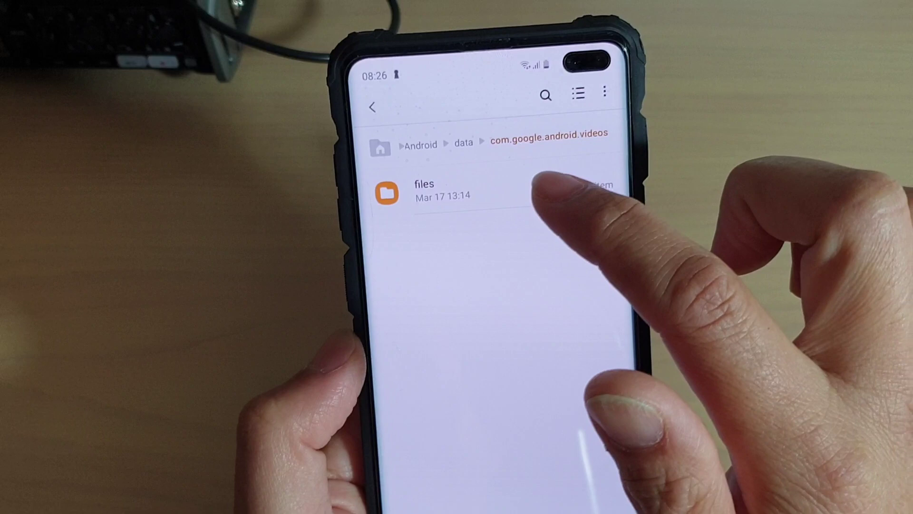
{"action": "left_click", "coordinate": [499, 196]}
{"action": "left_click", "coordinate": [499, 191]}
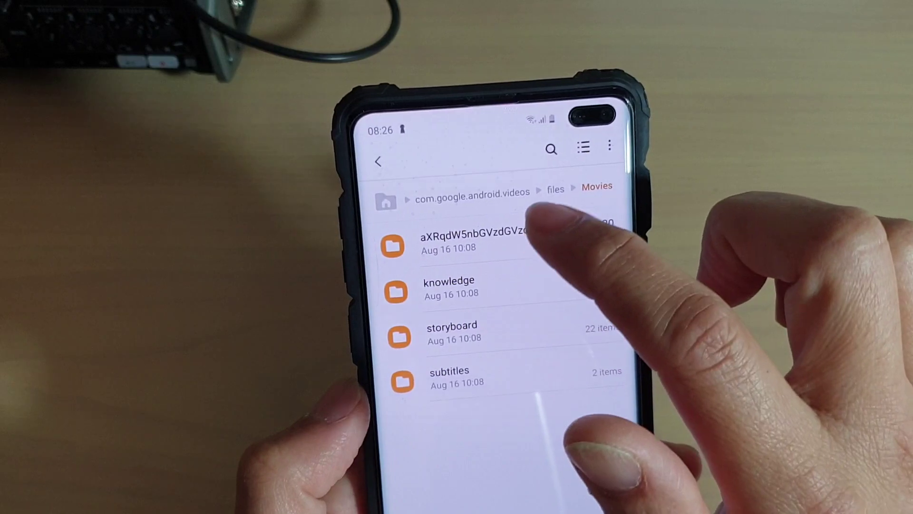
- Browse the .v3.exo chunks in yvjhp_pbzlg folders 3 and 4, then exit to home
{"action": "left_click", "coordinate": [486, 242]}
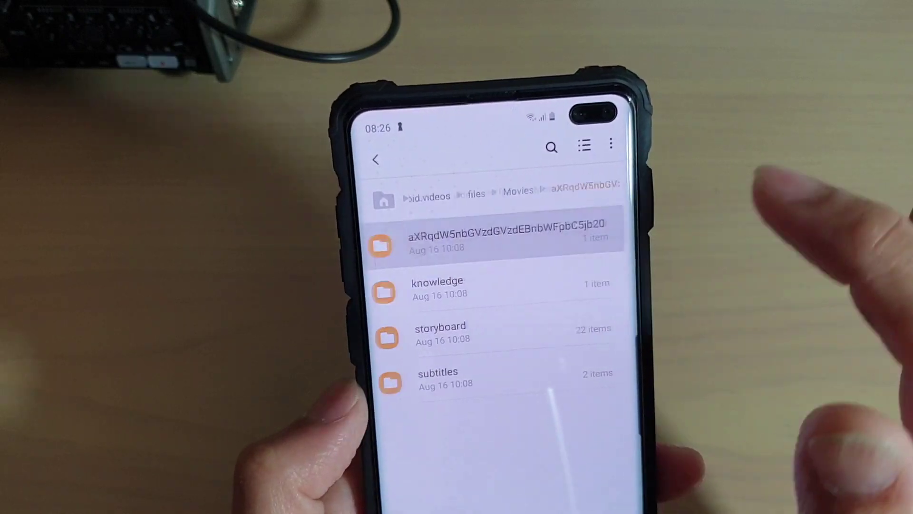
{"action": "left_click", "coordinate": [471, 243]}
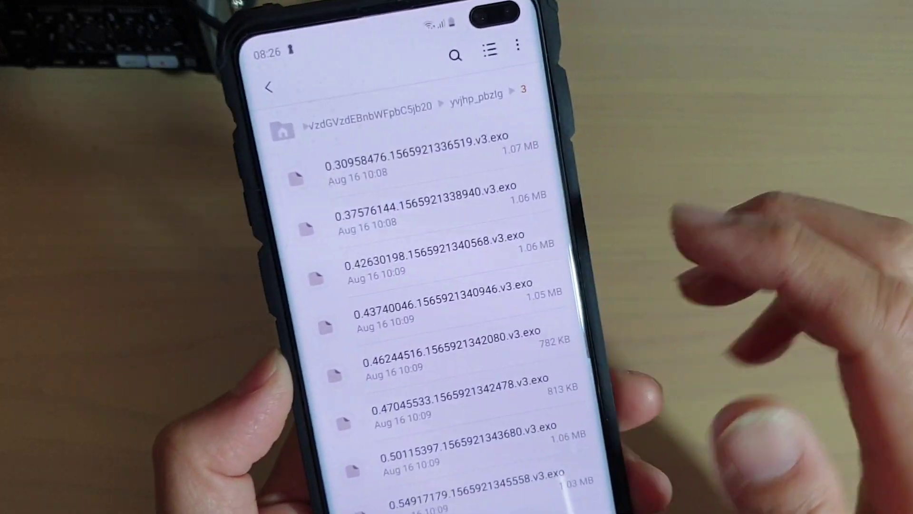
{"action": "scroll", "coordinate": [542, 300], "scroll_direction": "down", "scroll_amount": 2}
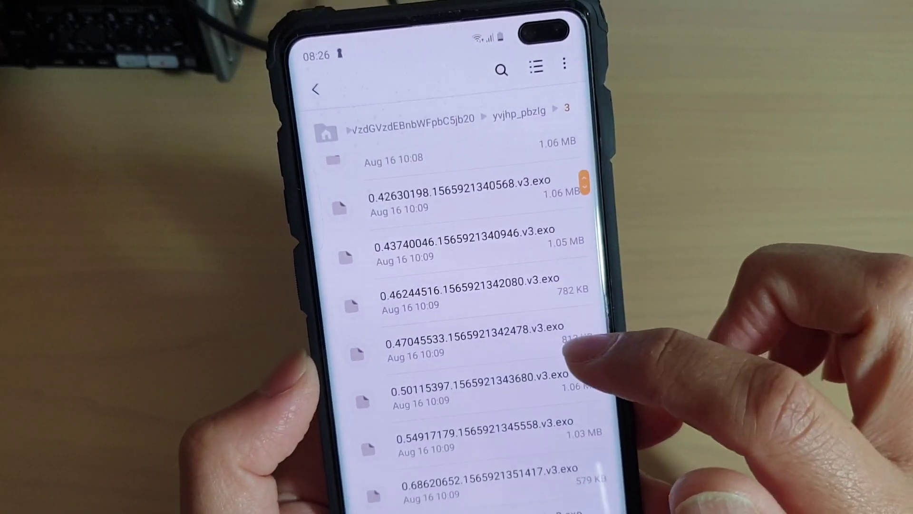
{"action": "scroll", "coordinate": [571, 314], "scroll_direction": "down", "scroll_amount": 1}
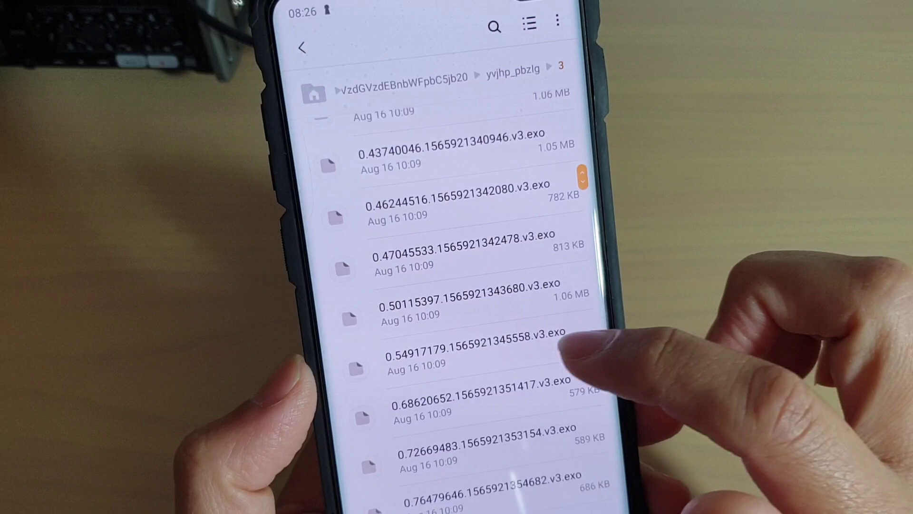
{"action": "scroll", "coordinate": [564, 346], "scroll_direction": "down", "scroll_amount": 1}
{"action": "scroll", "coordinate": [571, 321], "scroll_direction": "down", "scroll_amount": 5}
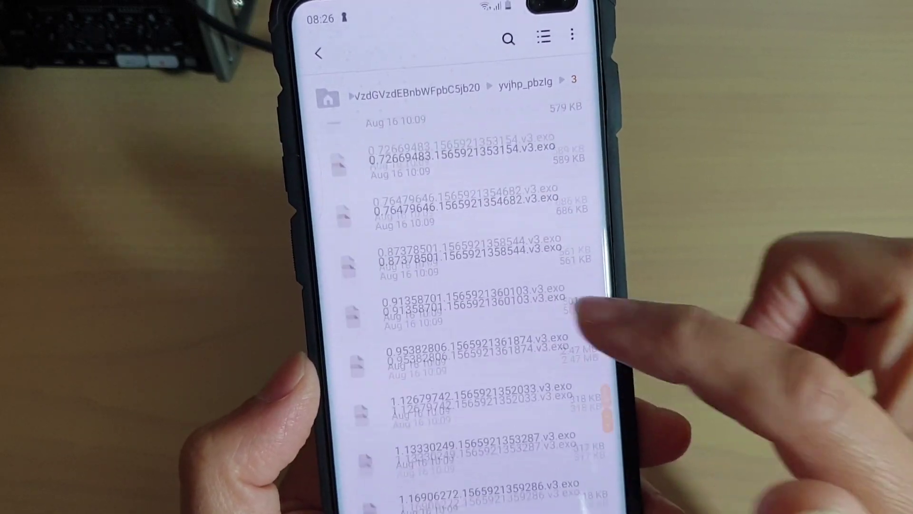
{"action": "scroll", "coordinate": [564, 343], "scroll_direction": "up", "scroll_amount": 3}
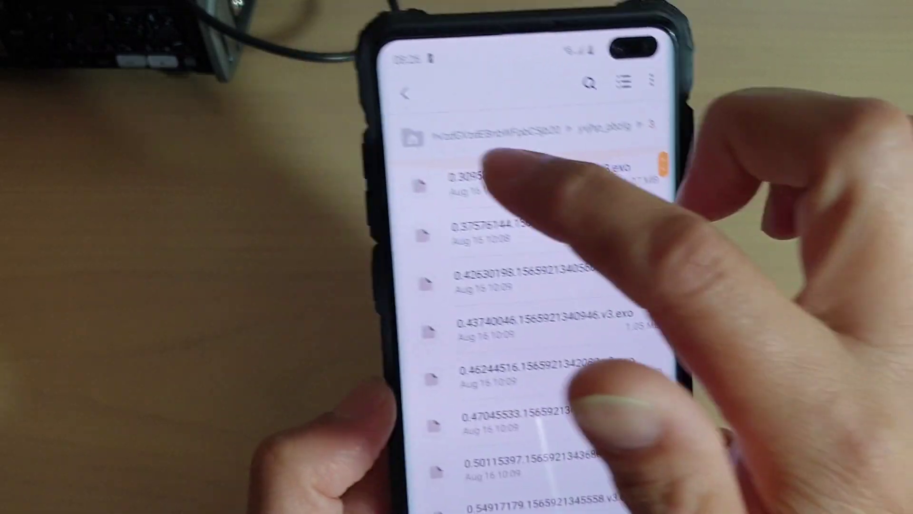
{"action": "left_click", "coordinate": [323, 55]}
{"action": "left_click", "coordinate": [500, 374]}
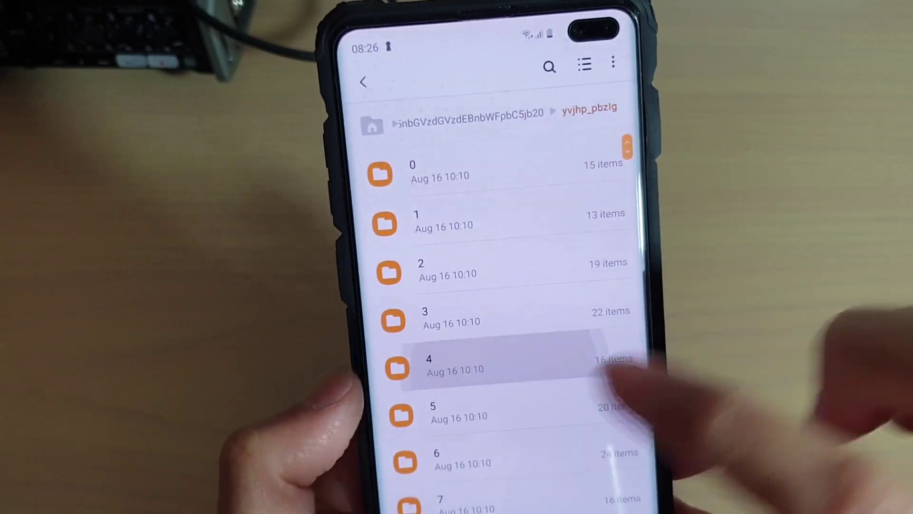
{"action": "scroll", "coordinate": [557, 322], "scroll_direction": "down", "scroll_amount": 5}
{"action": "scroll", "coordinate": [593, 267], "scroll_direction": "up", "scroll_amount": 5}
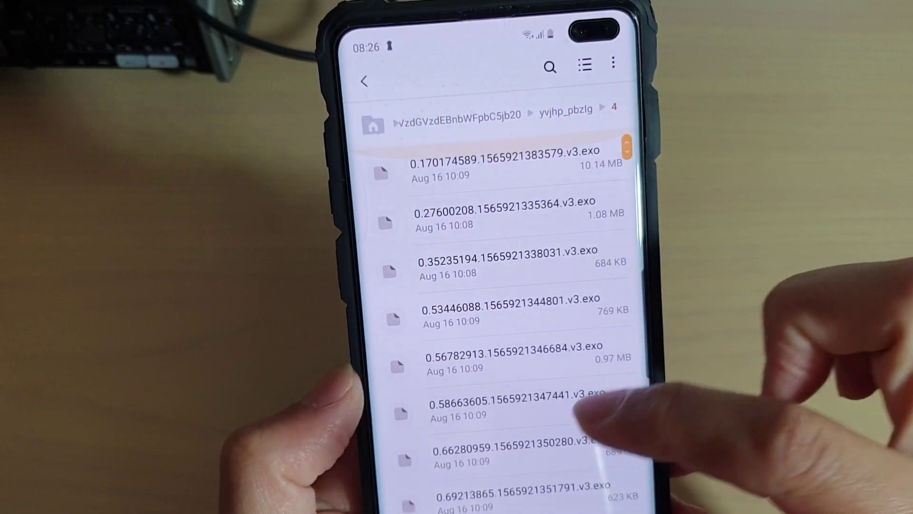
{"action": "scroll", "coordinate": [592, 406], "scroll_direction": "down", "scroll_amount": 5}
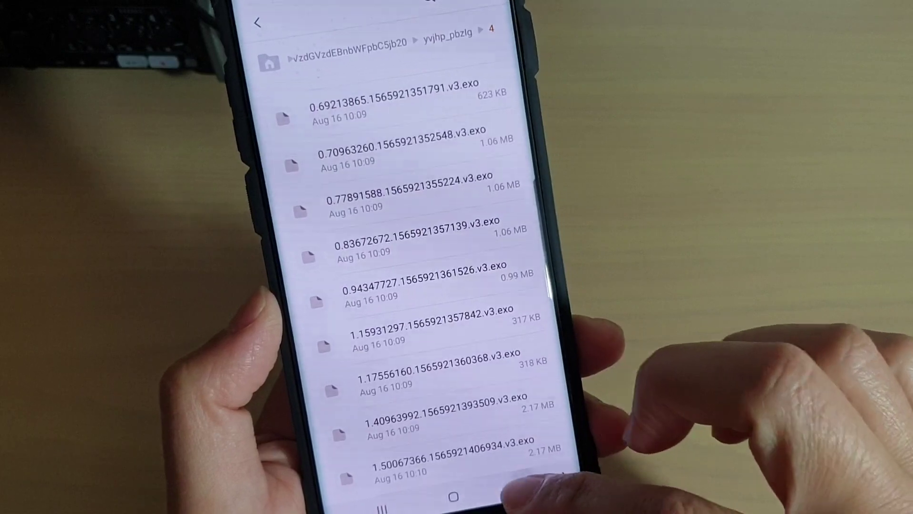
{"action": "left_click", "coordinate": [536, 493]}
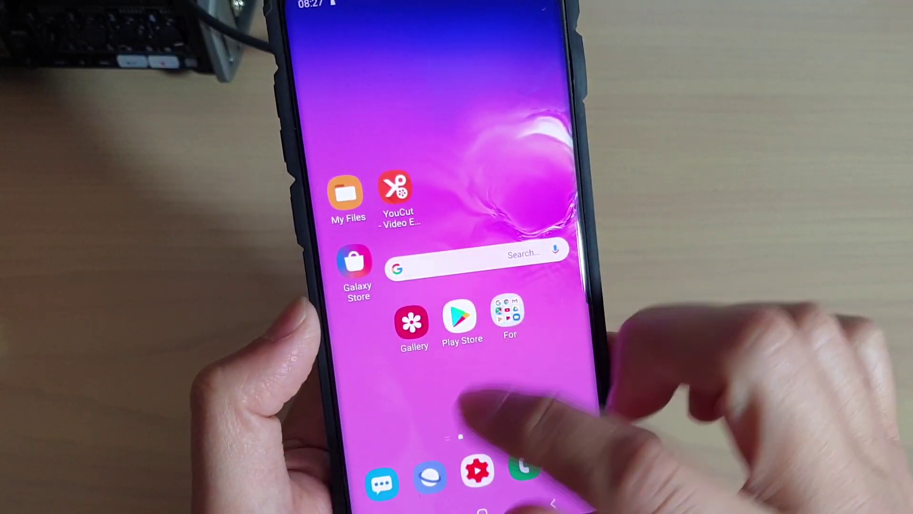
- Launch Play Movies & TV from the Google apps folder in the app drawer
{"action": "left_click", "coordinate": [511, 318]}
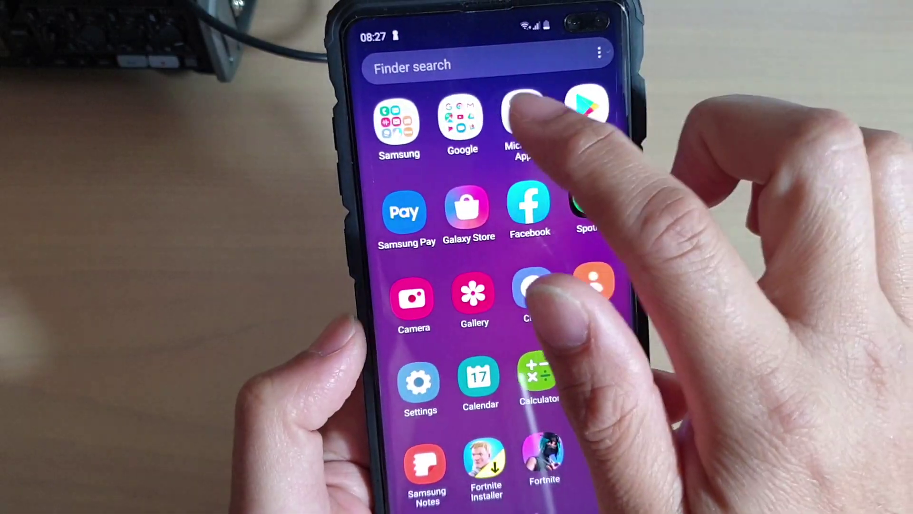
{"action": "left_click", "coordinate": [459, 116]}
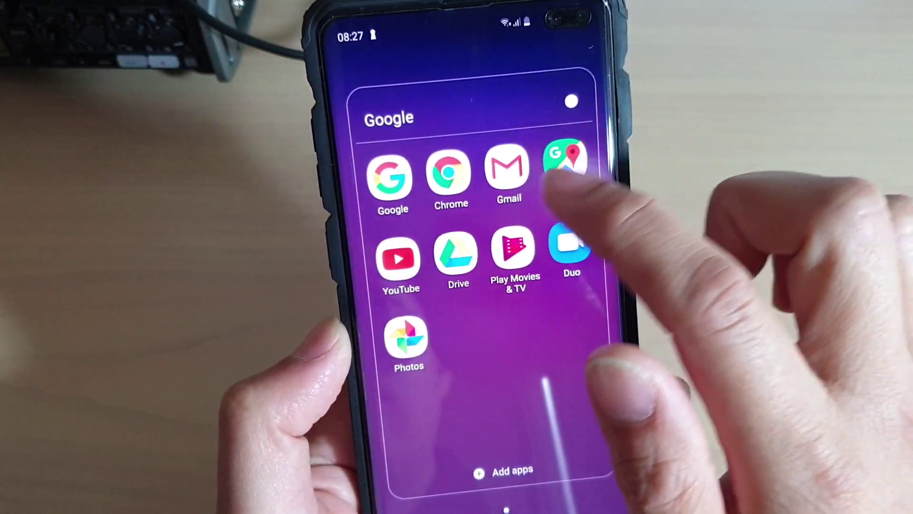
{"action": "left_click", "coordinate": [512, 248]}
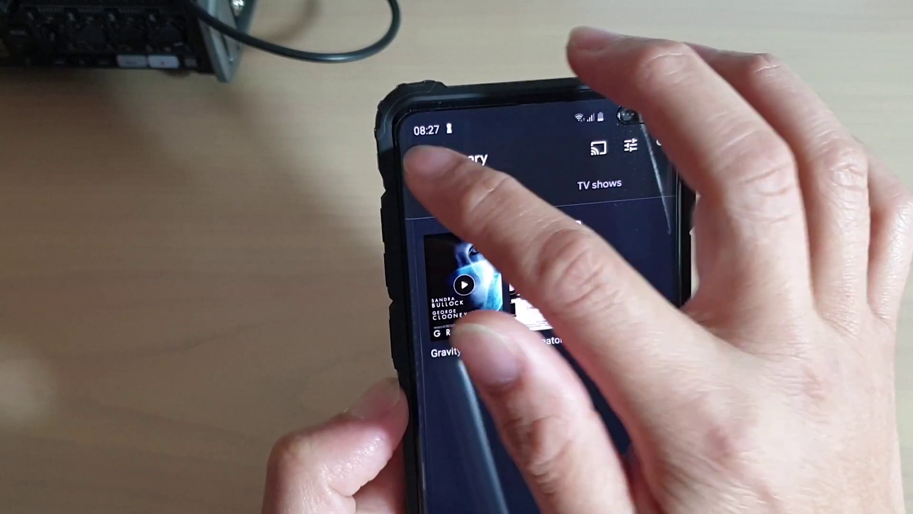
- Open and close the account panel, visit Home, return to Library, then exit home
{"action": "left_click", "coordinate": [391, 152]}
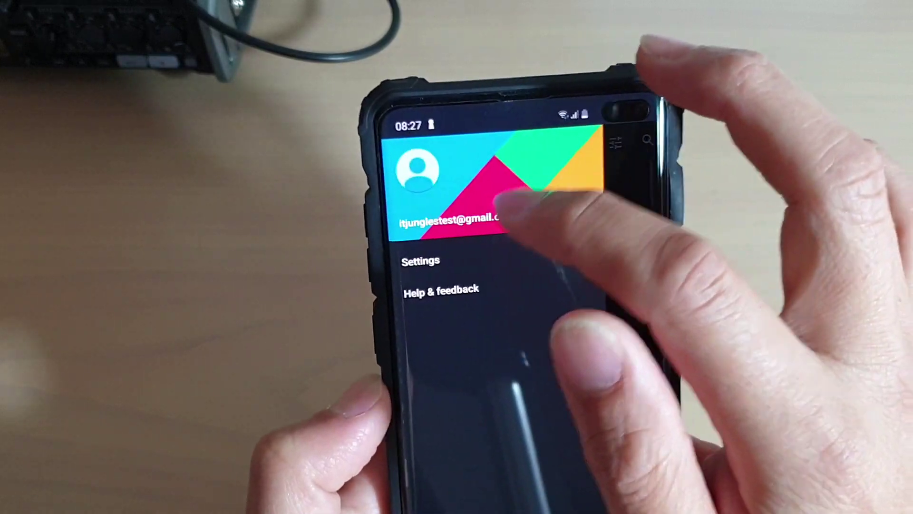
{"action": "left_click", "coordinate": [635, 186]}
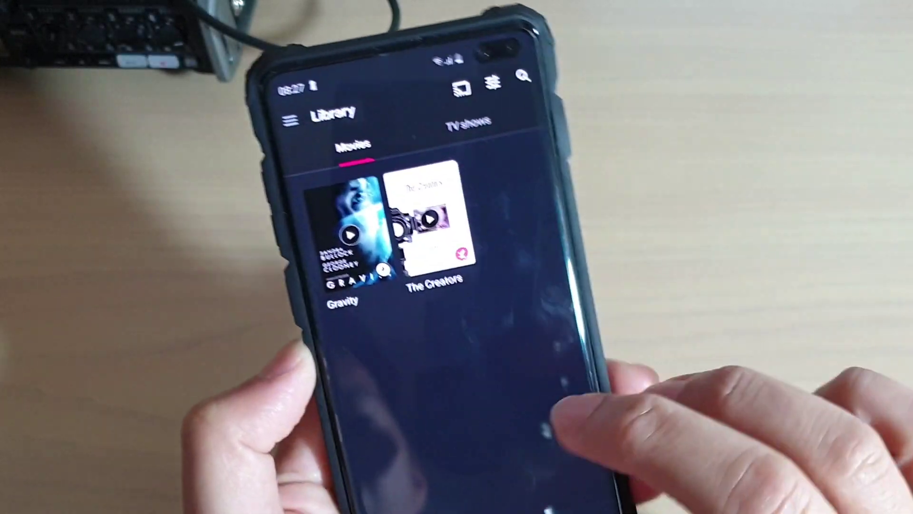
{"action": "left_click", "coordinate": [424, 489]}
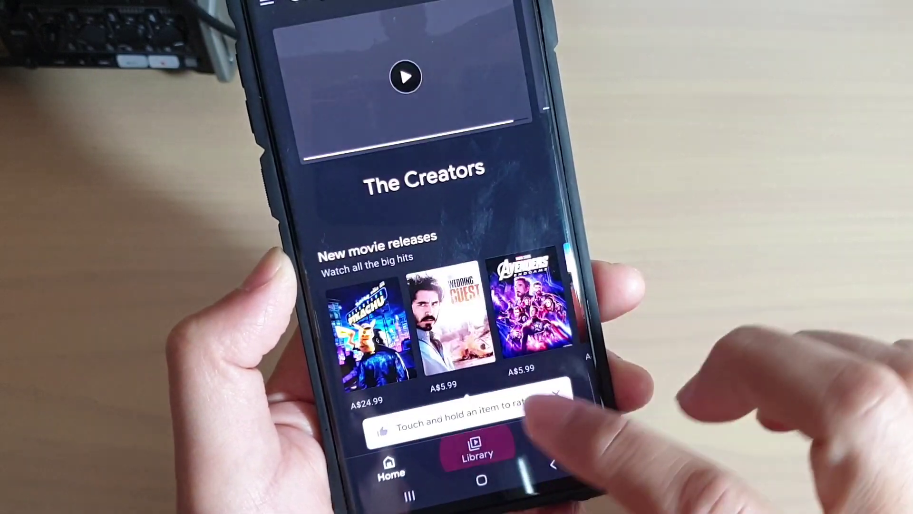
{"action": "left_click", "coordinate": [491, 461]}
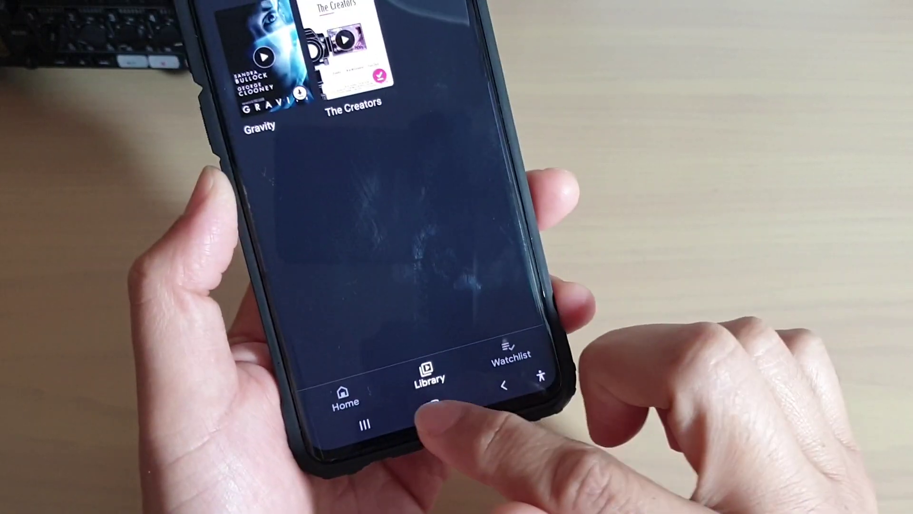
{"action": "left_click", "coordinate": [439, 422]}
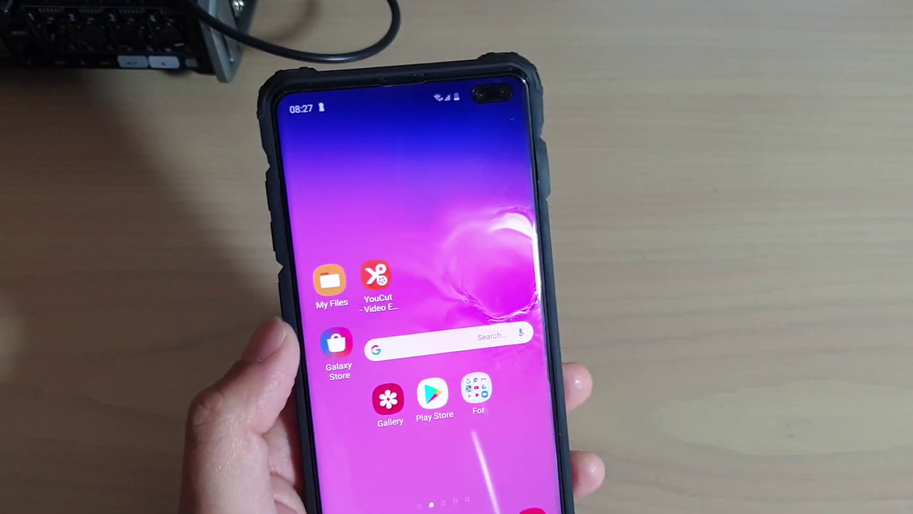